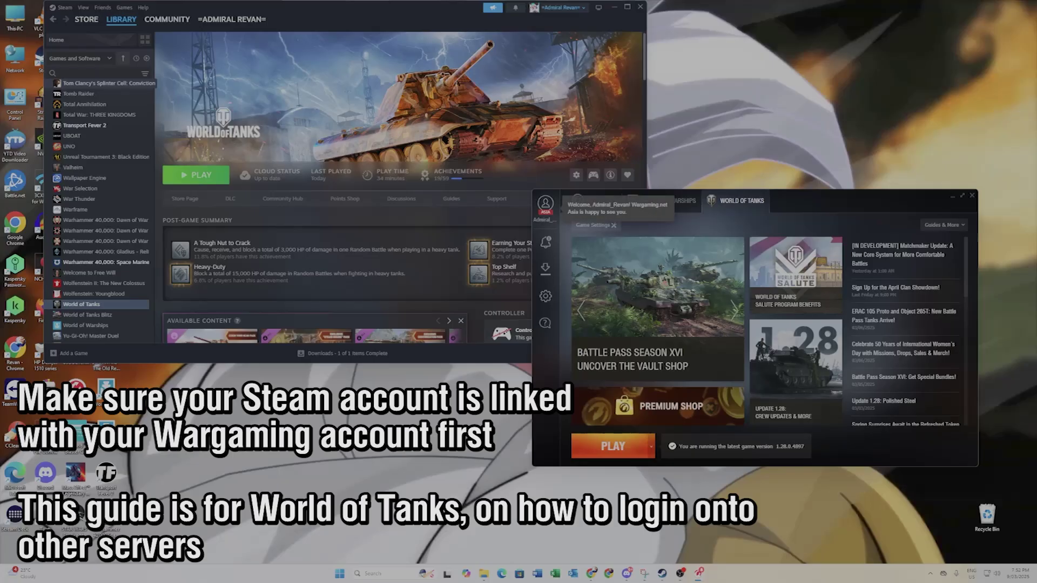
# Check the signed-in Wargaming account, then open World of Tanks game settings
pyautogui.click(545, 203)
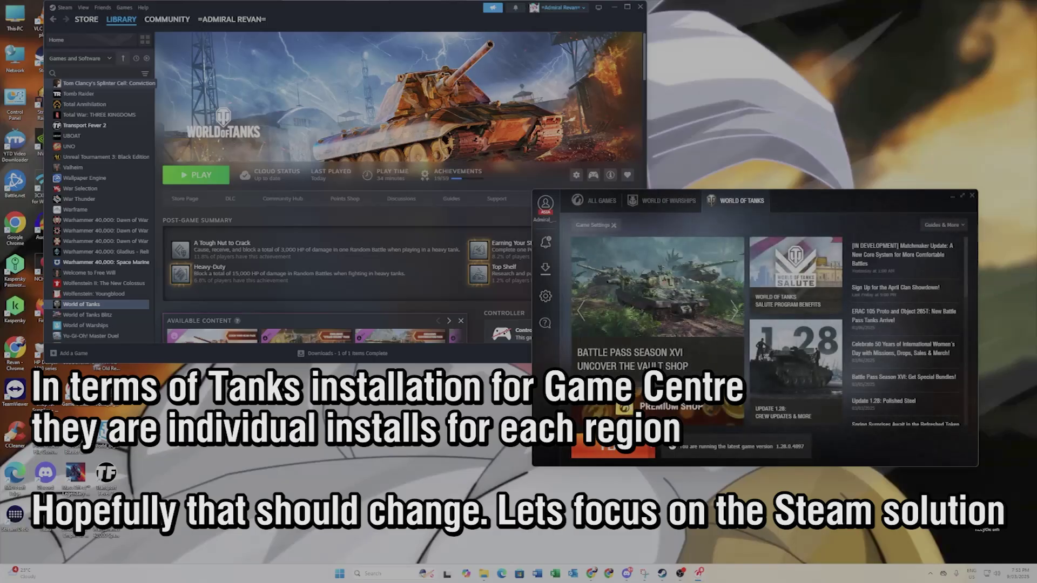
pyautogui.click(593, 224)
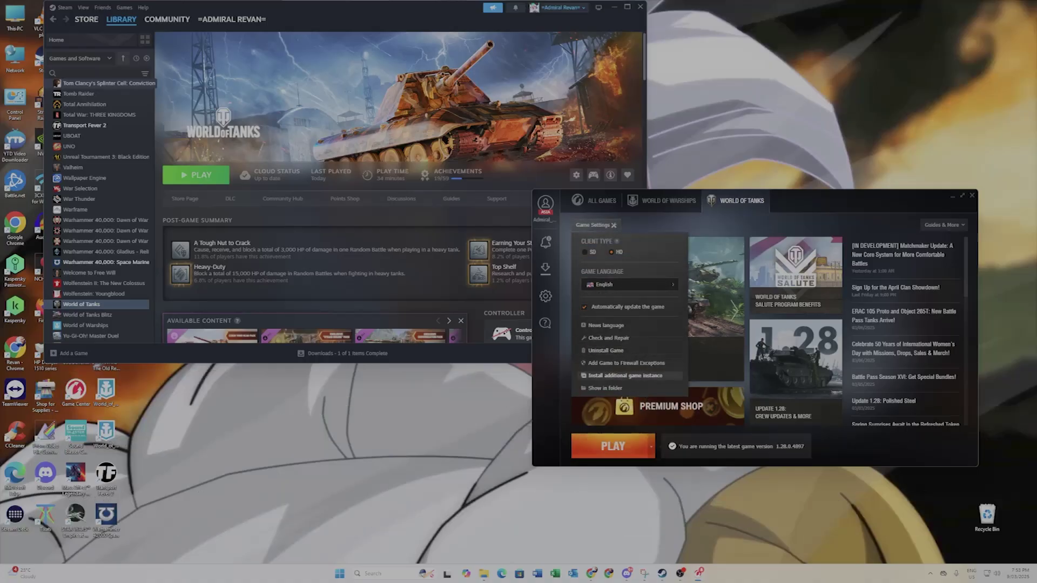
# Choose an additional World of Tanks instance for the Asia region, then close Game Center
pyautogui.click(625, 375)
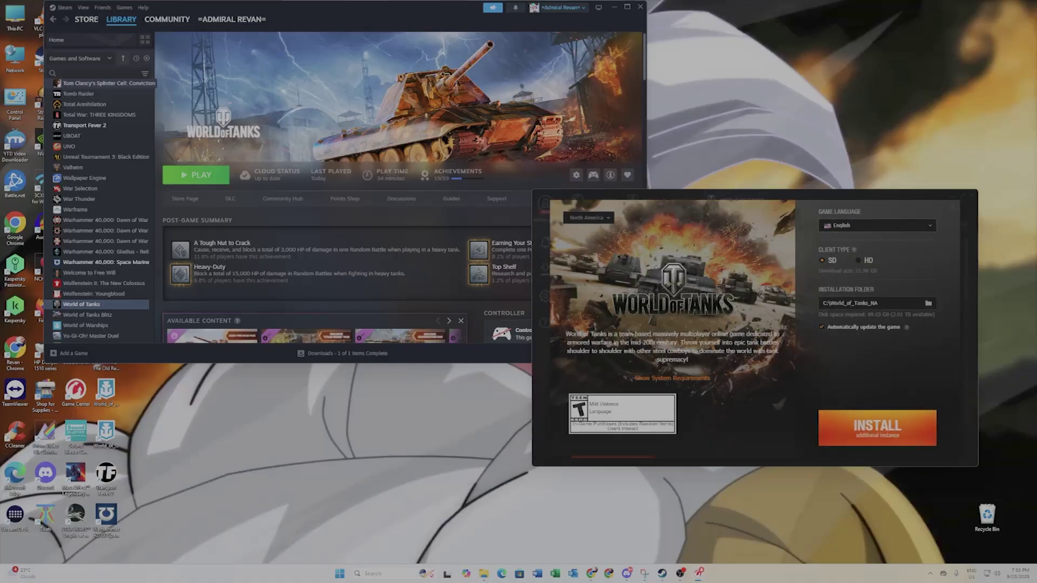
pyautogui.click(588, 218)
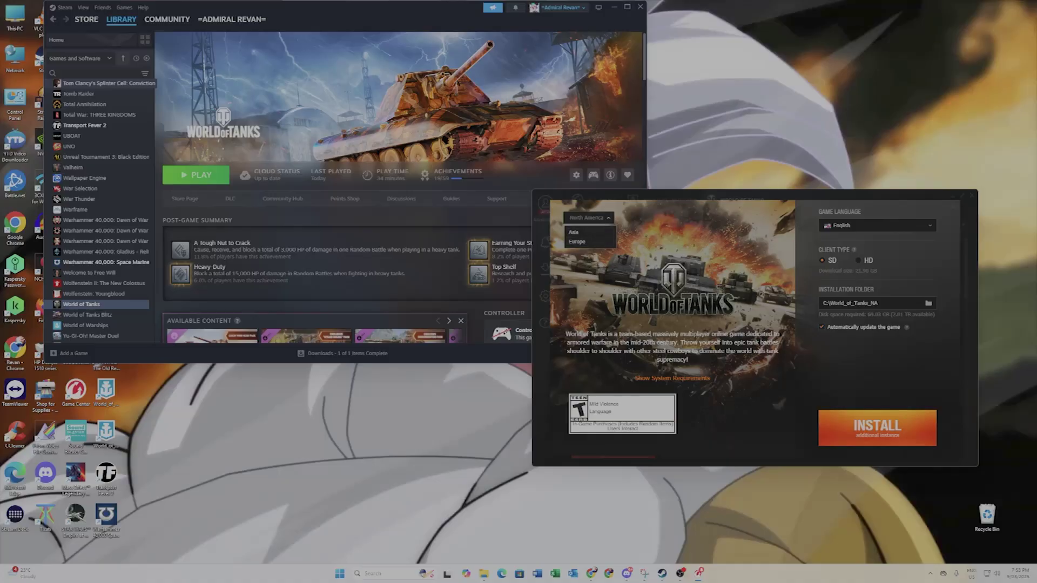
pyautogui.click(573, 232)
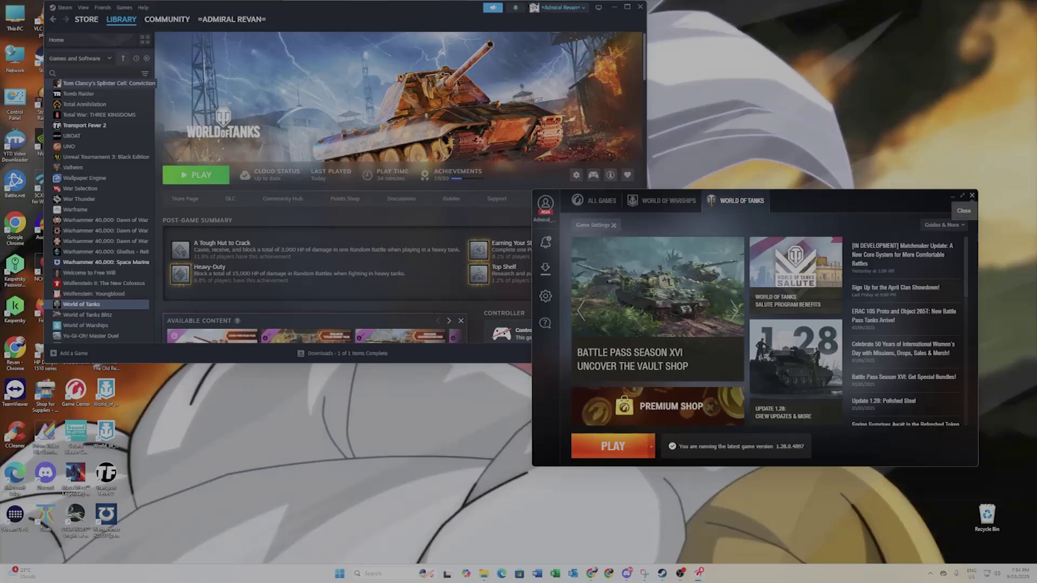
pyautogui.click(972, 195)
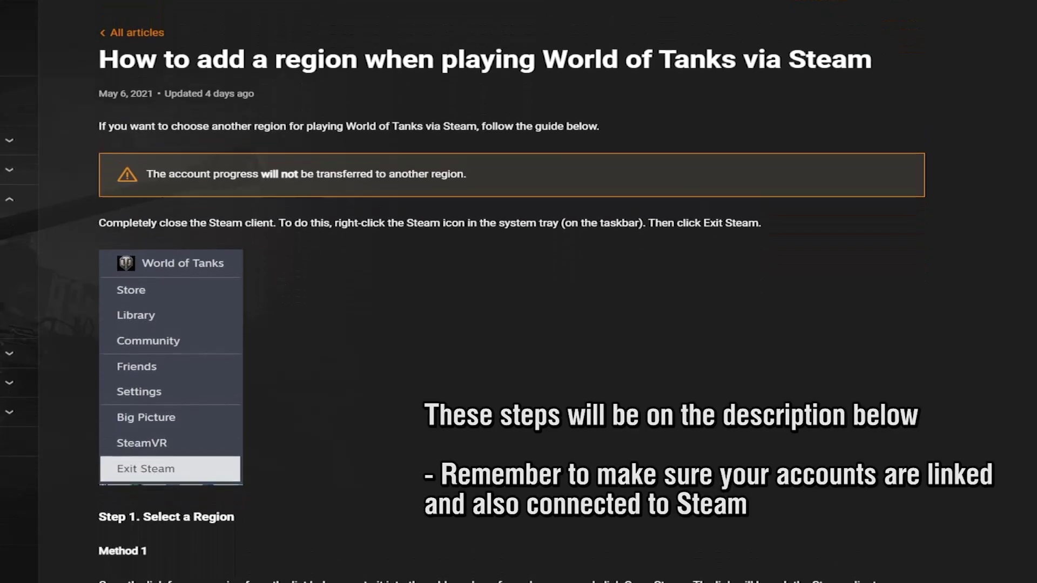
pyautogui.scroll(-10, 512, 291)
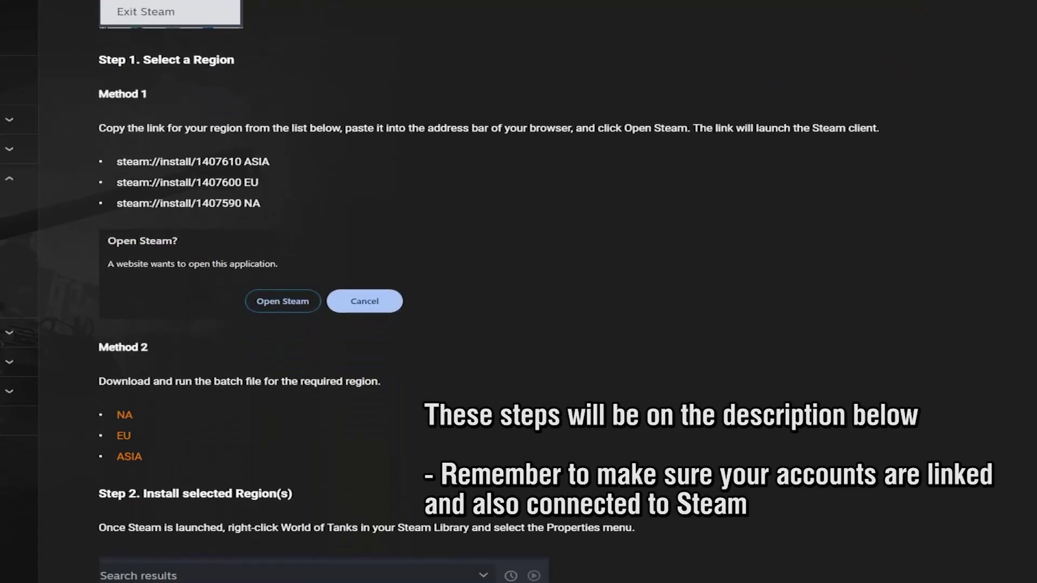
pyautogui.scroll(-12, 512, 292)
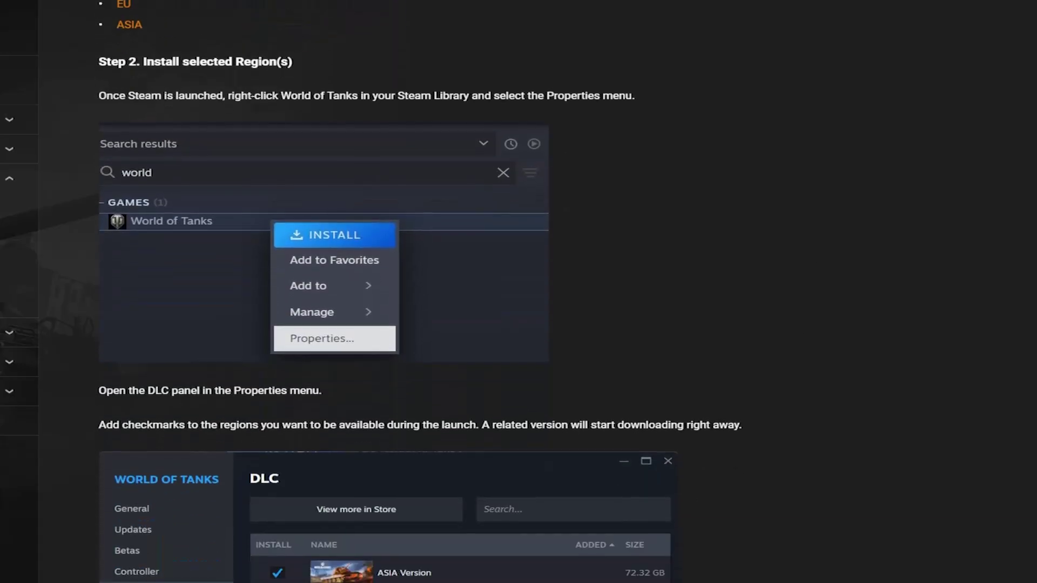
pyautogui.scroll(-5, 512, 292)
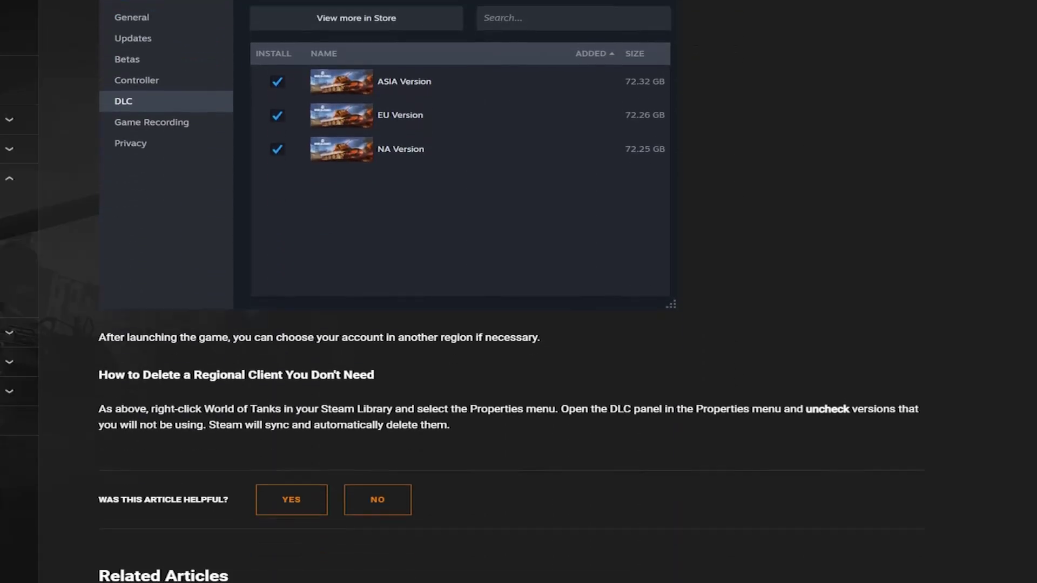
pyautogui.scroll(15, 512, 292)
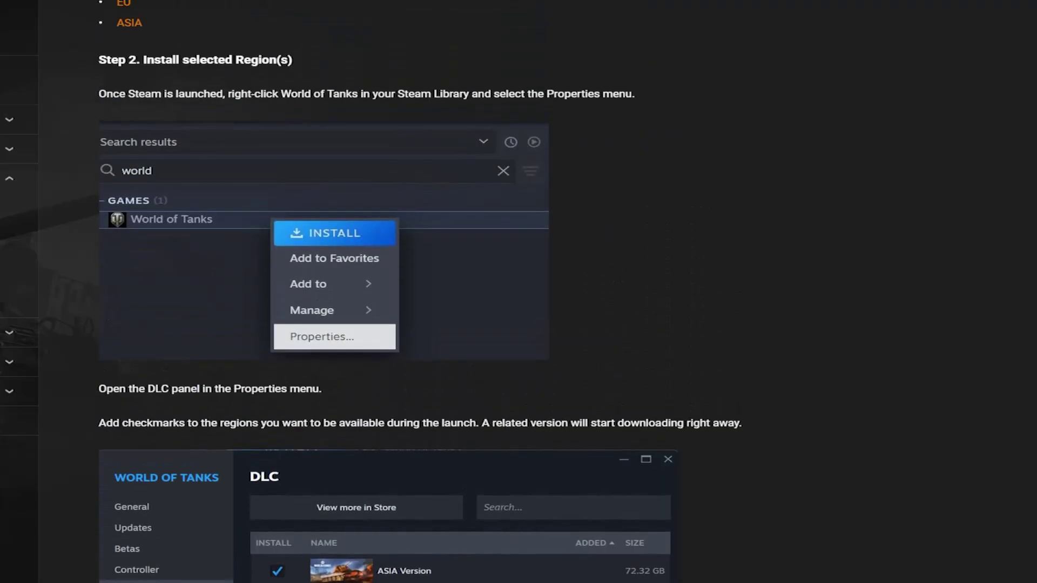
pyautogui.scroll(5, 512, 292)
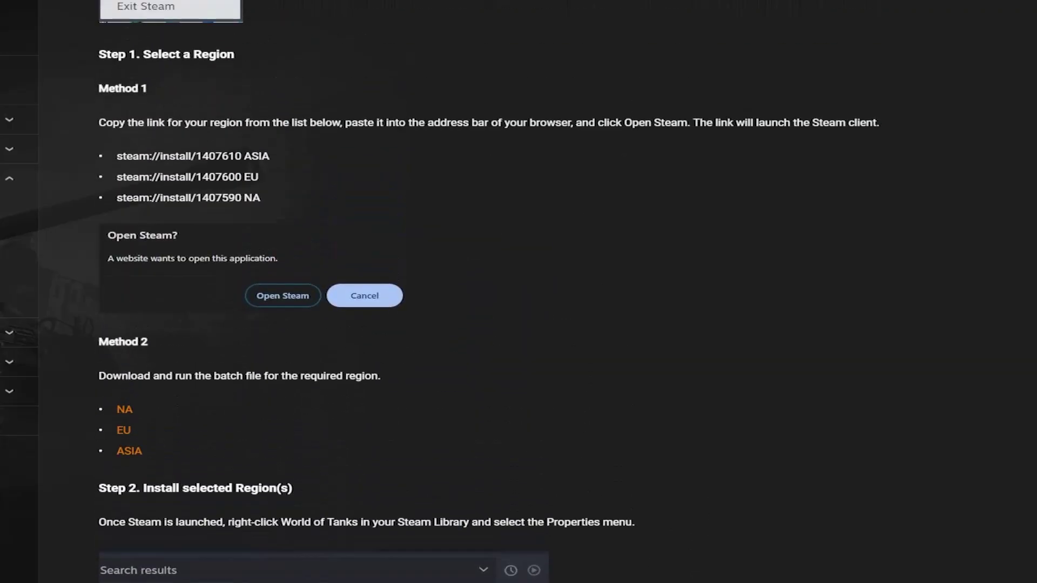
pyautogui.scroll(6, 512, 292)
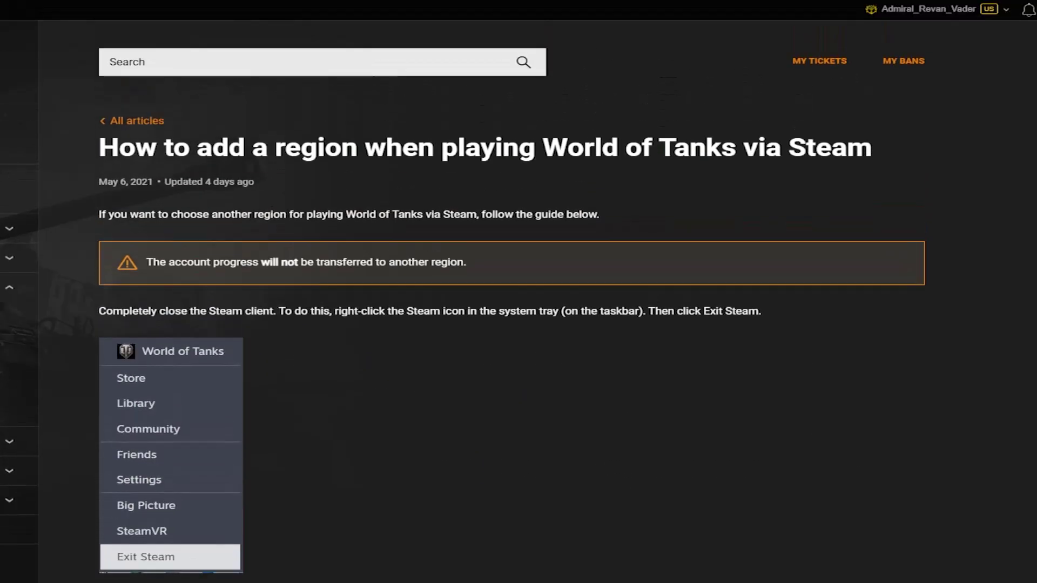
pyautogui.scroll(-6, 512, 291)
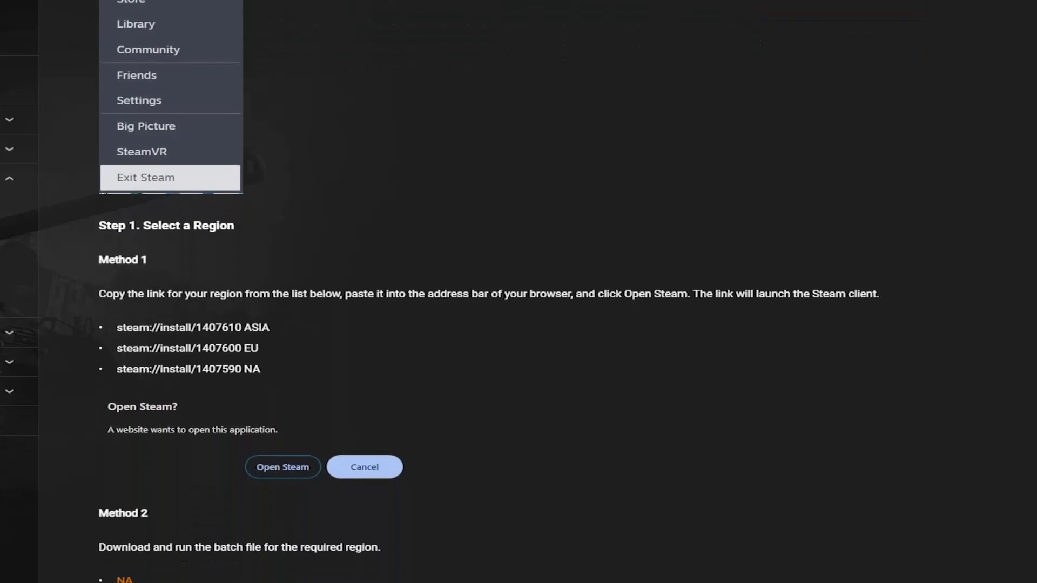
pyautogui.scroll(-1, 512, 292)
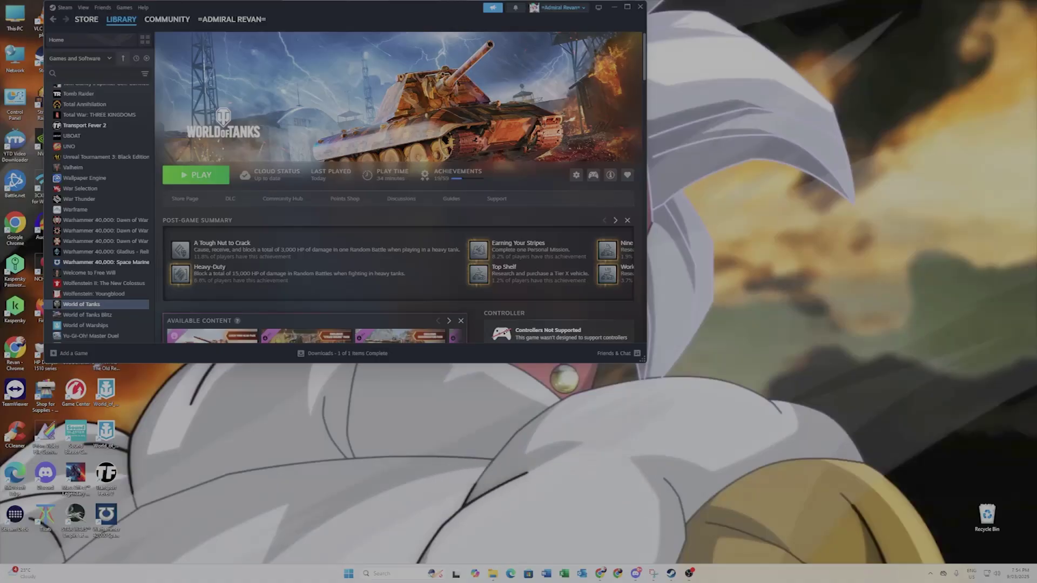
pyautogui.moveTo(493, 574)
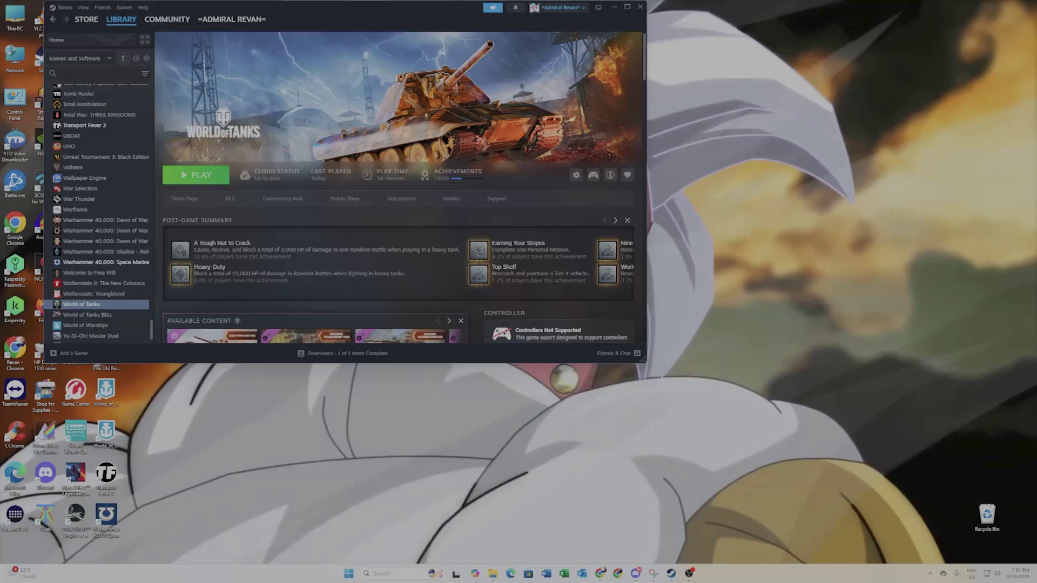
pyautogui.rightClick(105, 303)
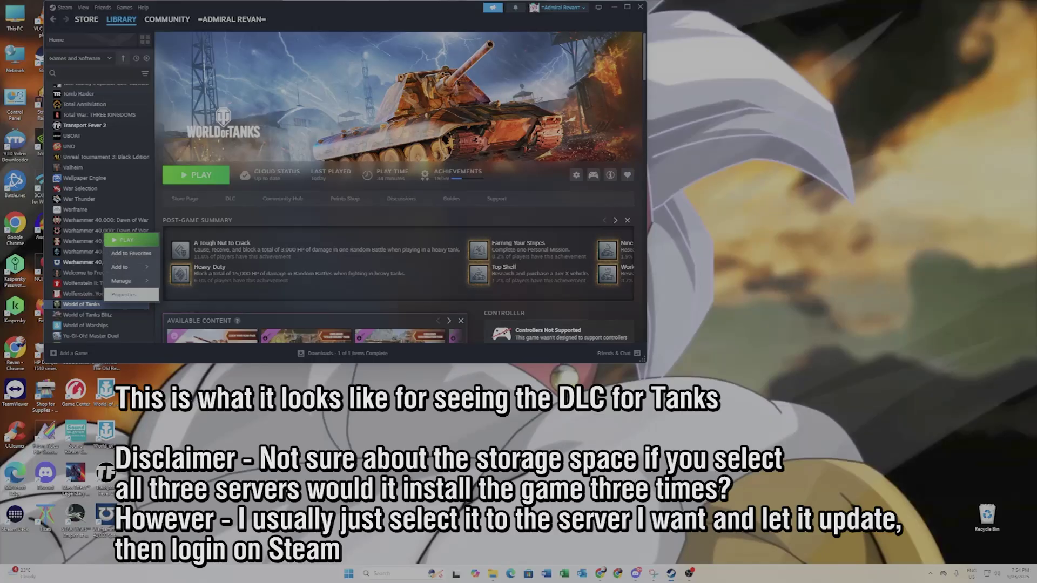
pyautogui.click(124, 294)
pyautogui.click(190, 172)
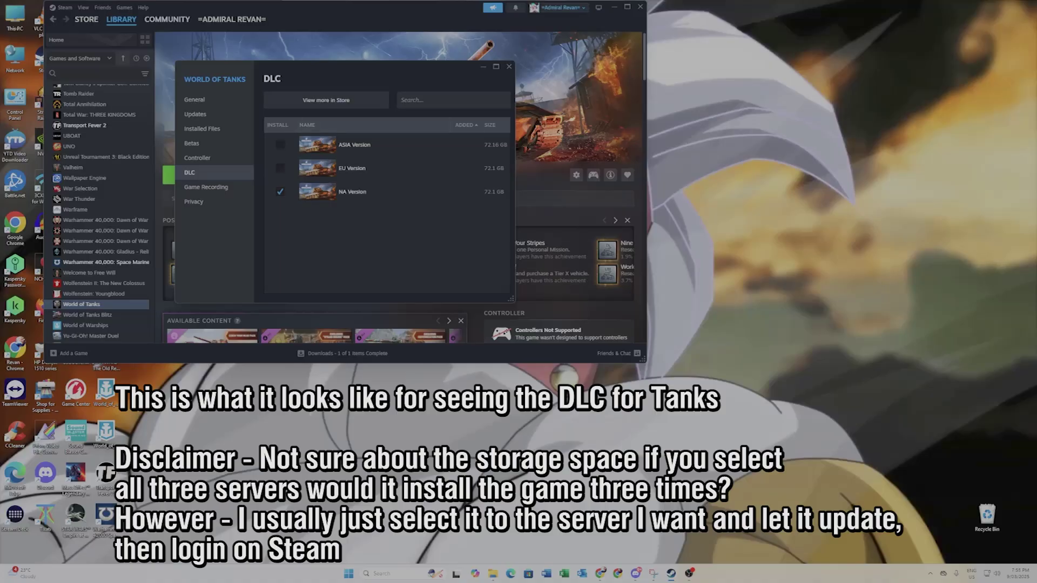
pyautogui.click(509, 66)
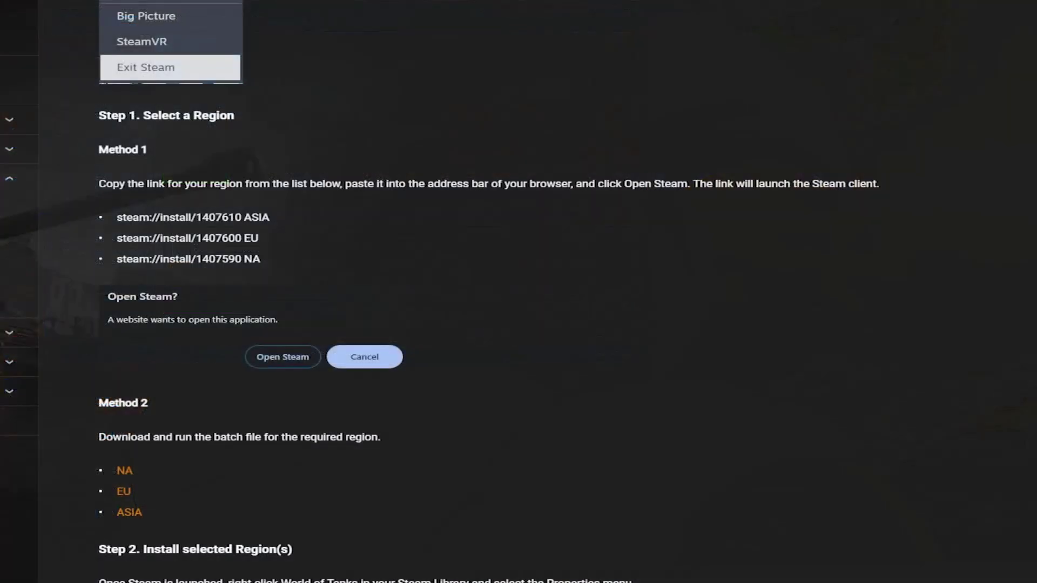
pyautogui.scroll(10, 514, 292)
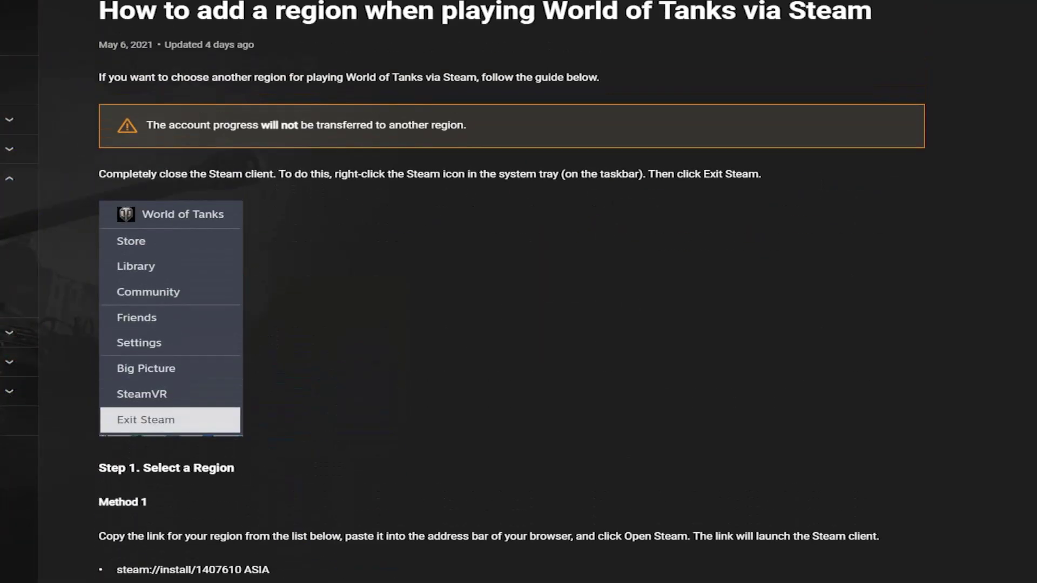
pyautogui.scroll(-8, 514, 292)
pyautogui.scroll(-2, 514, 291)
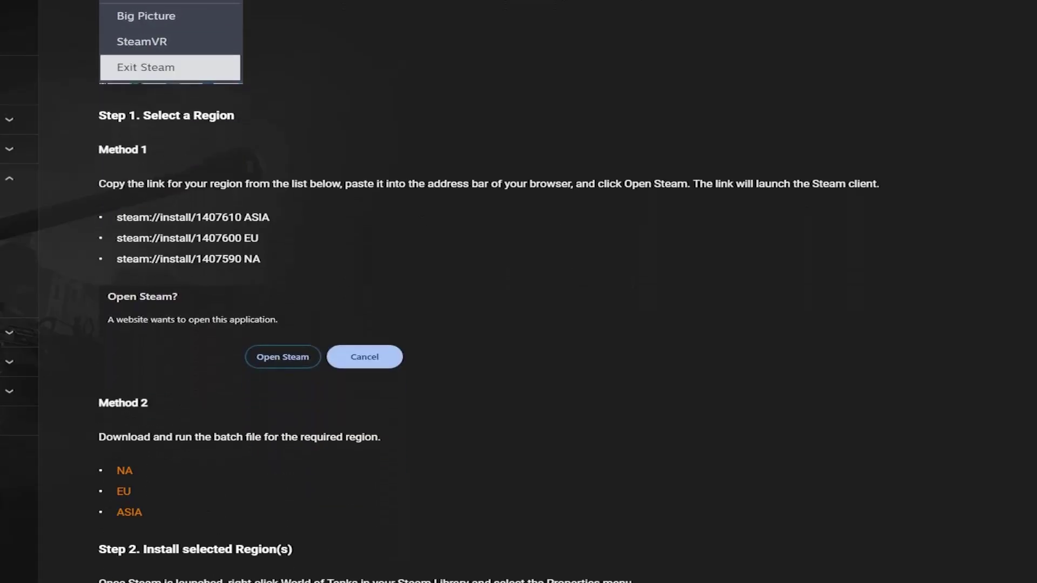
pyautogui.scroll(-2, 513, 292)
pyautogui.scroll(-1, 513, 291)
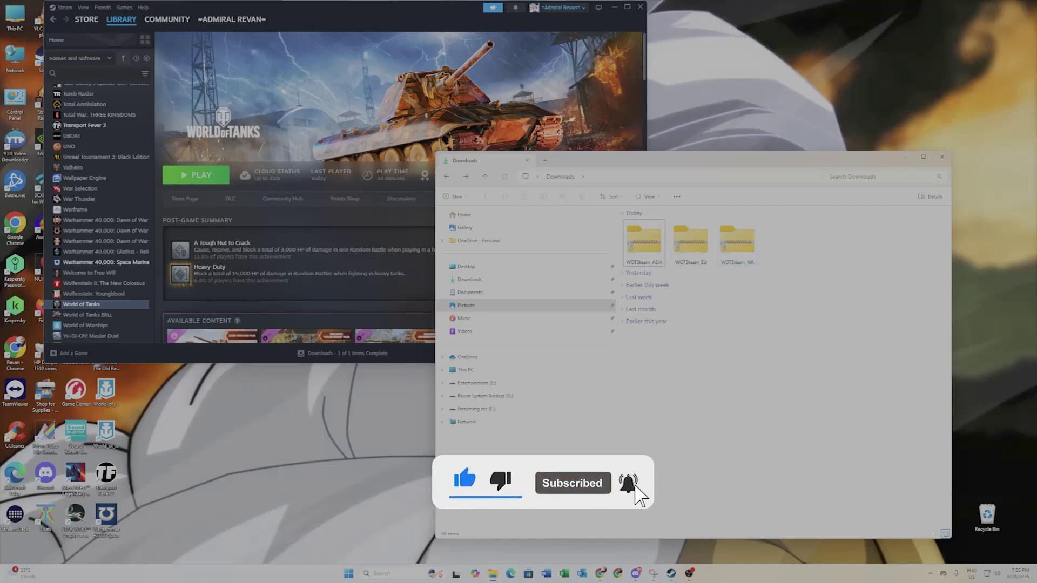
# Extract the three WOTSteam zips into their own folders with 7-Zip and open WOTSteam_ASIA
pyautogui.moveTo(814, 226); pyautogui.dragTo(641, 251)
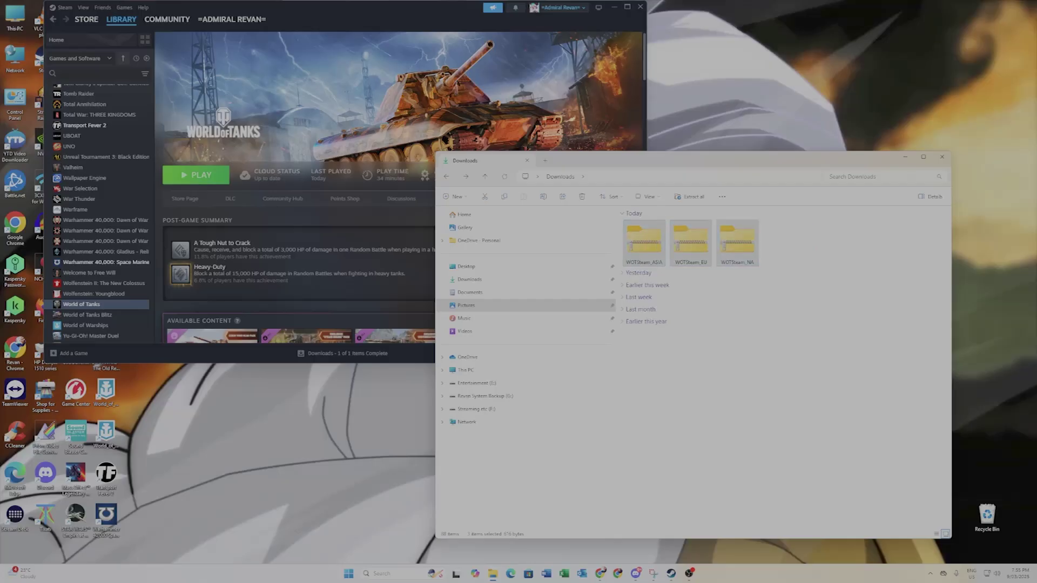
pyautogui.rightClick(641, 249)
pyautogui.click(697, 398)
pyautogui.moveTo(680, 295)
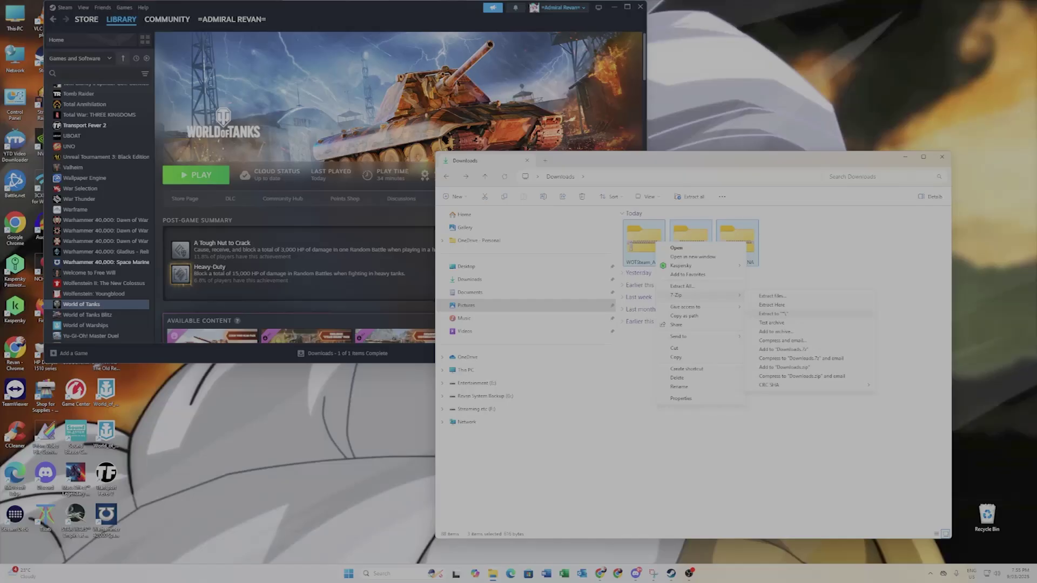
pyautogui.click(774, 313)
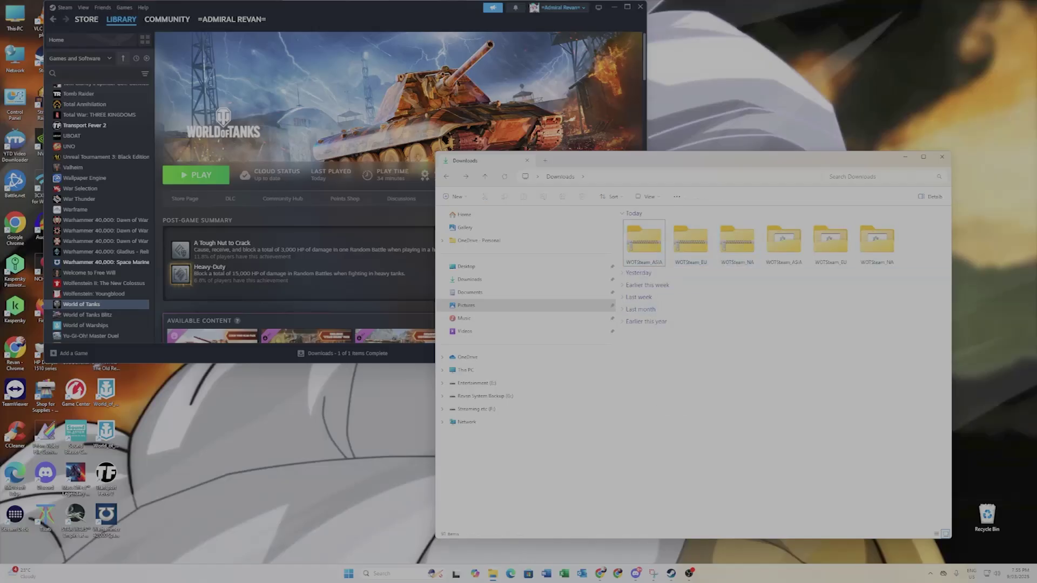
pyautogui.doubleClick(784, 241)
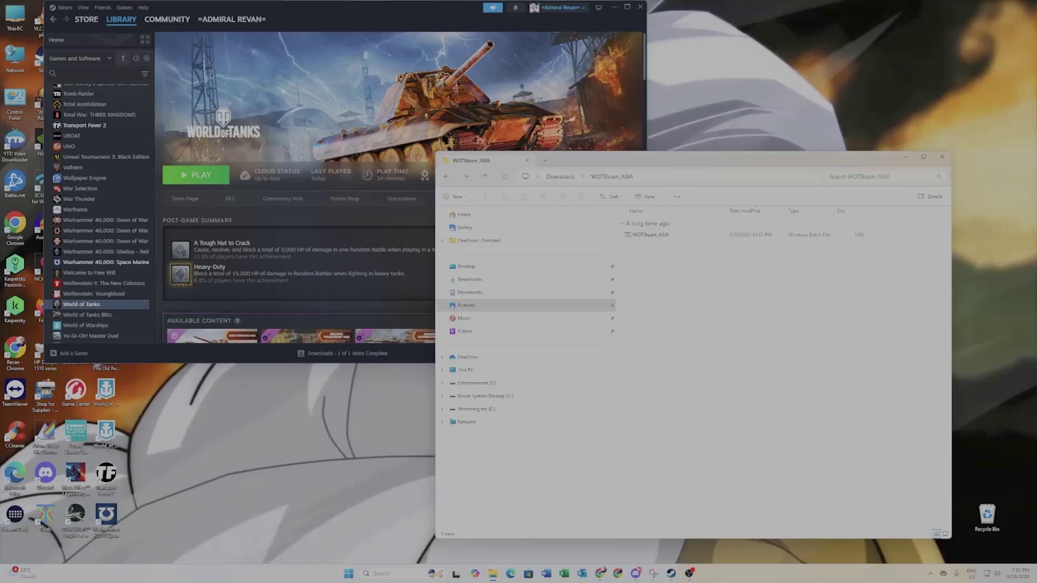
# Look through the WOTSteam_EU and WOTSteam_NA folders from Downloads
pyautogui.hotkey('alt', 'Left')
pyautogui.doubleClick(831, 240)
pyautogui.hotkey('alt', 'Left')
pyautogui.doubleClick(878, 241)
pyautogui.hotkey('alt', 'Left')
# Run the WOTSteam_EU and WOTSteam_ASIA batch files, returning to Downloads after each
pyautogui.doubleClick(830, 240)
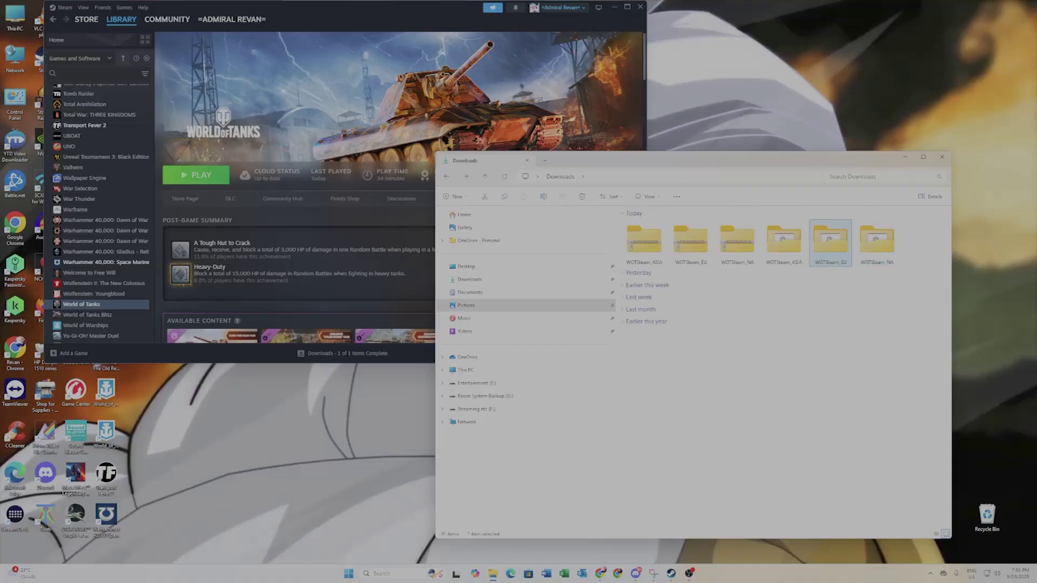
pyautogui.click(830, 236)
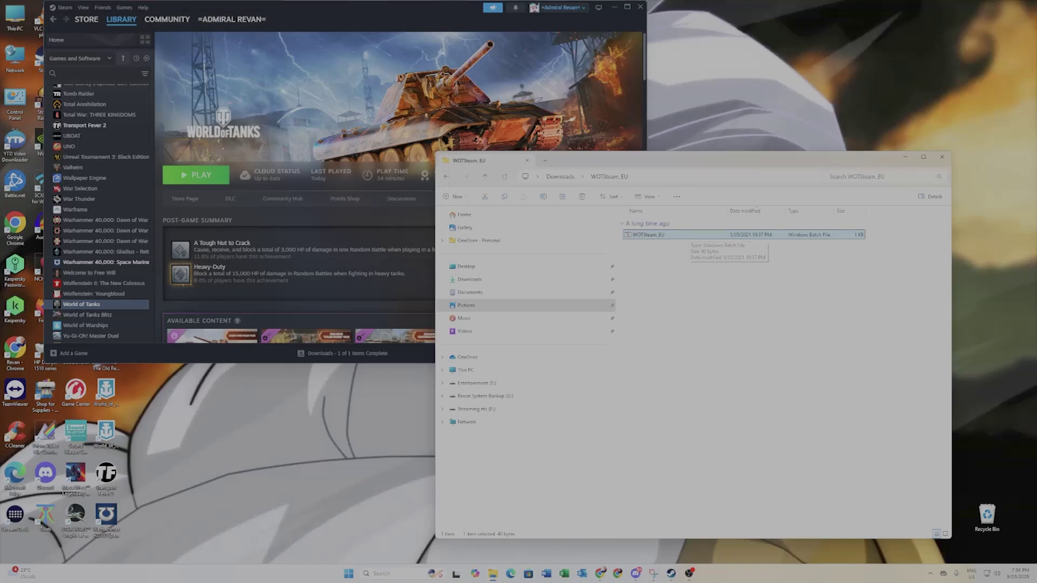
pyautogui.hotkey('alt', 'Left')
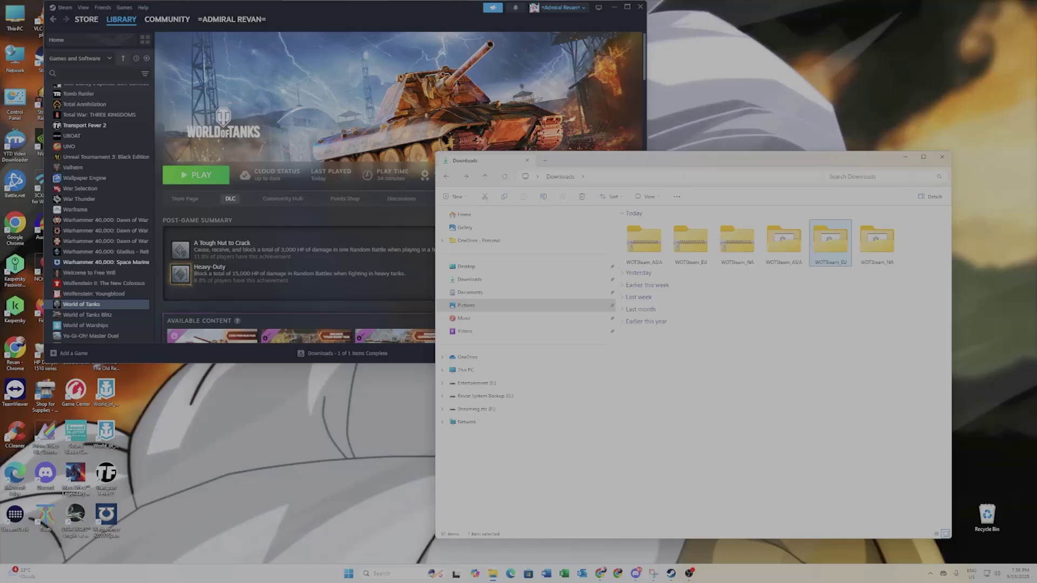
pyautogui.doubleClick(784, 240)
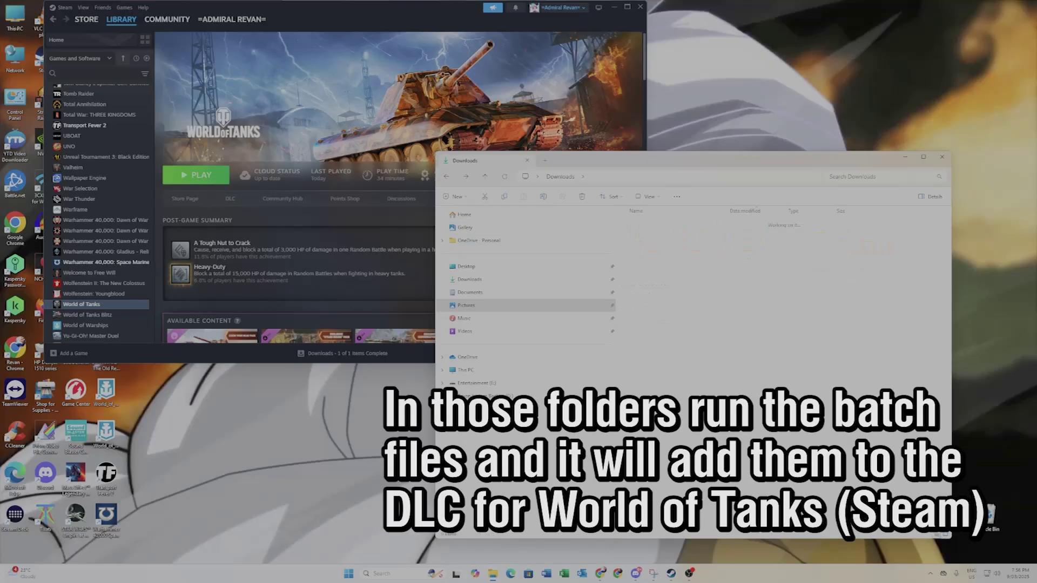
pyautogui.click(784, 236)
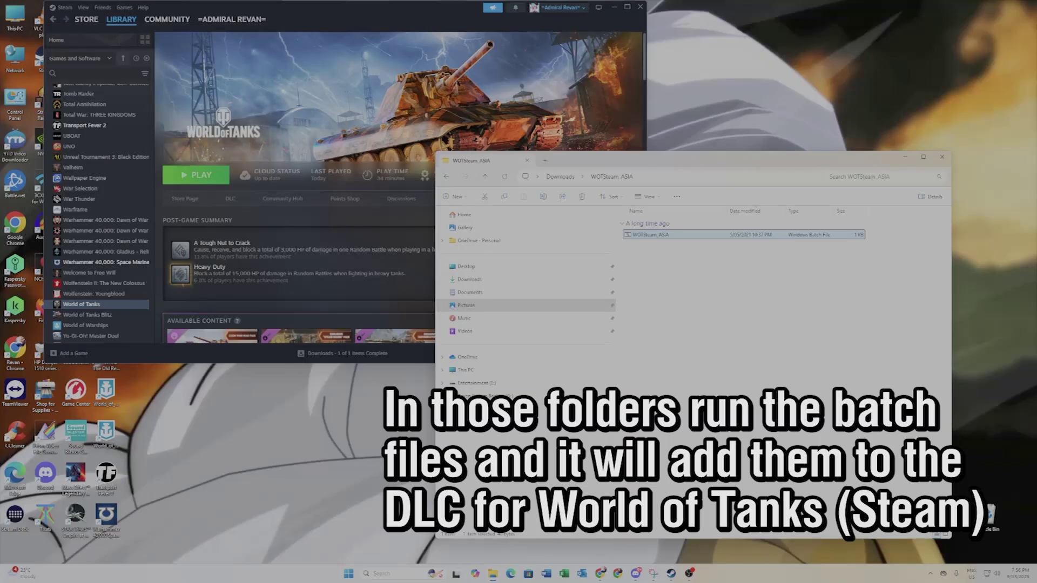
pyautogui.hotkey('alt', 'Left')
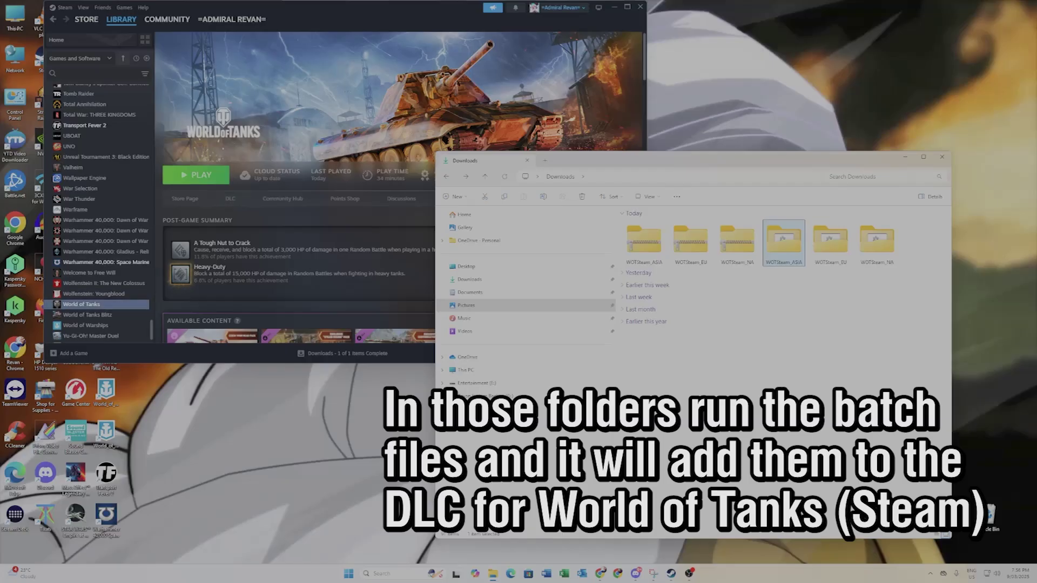
# Show the DLC tab in World of Tanks Properties and close the Downloads window
pyautogui.rightClick(81, 304)
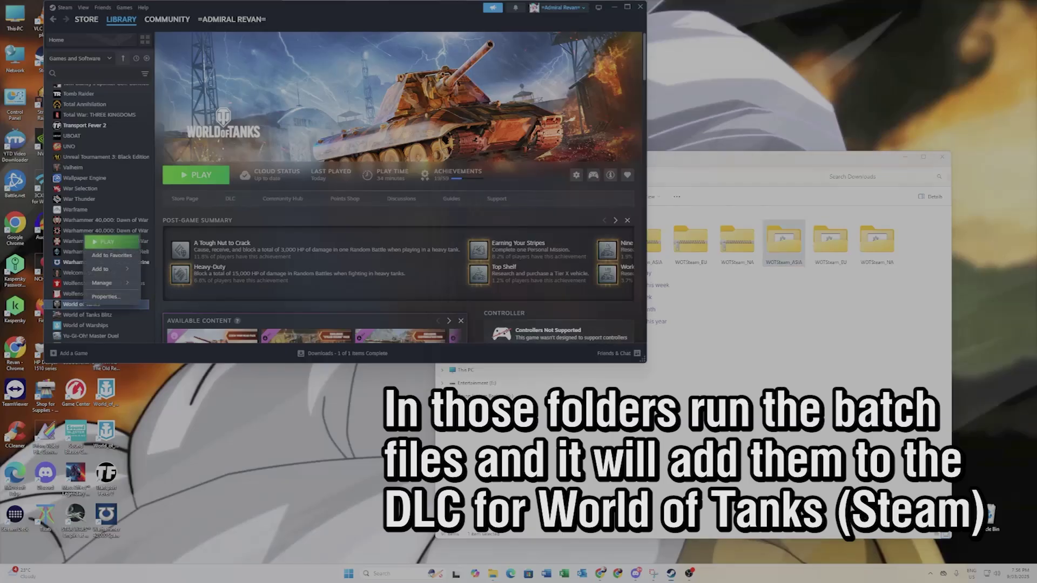
pyautogui.click(104, 297)
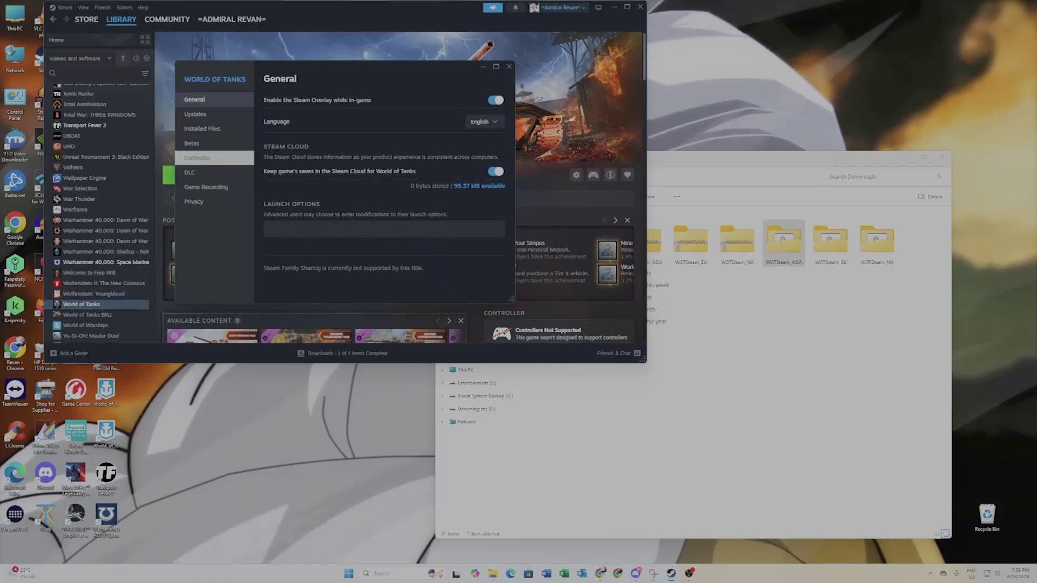
pyautogui.click(214, 172)
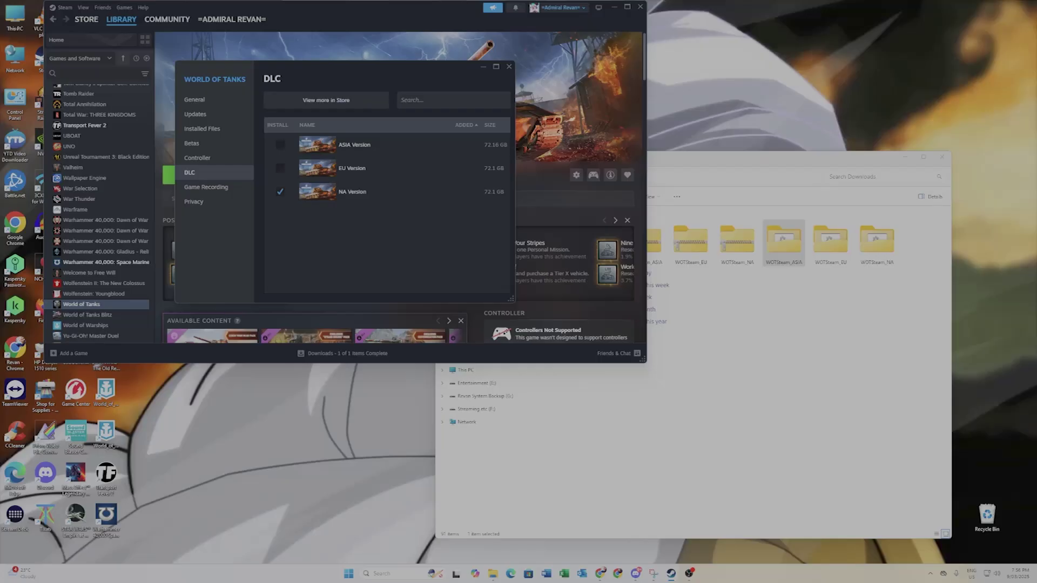
pyautogui.hotkey('alt', 'F4')
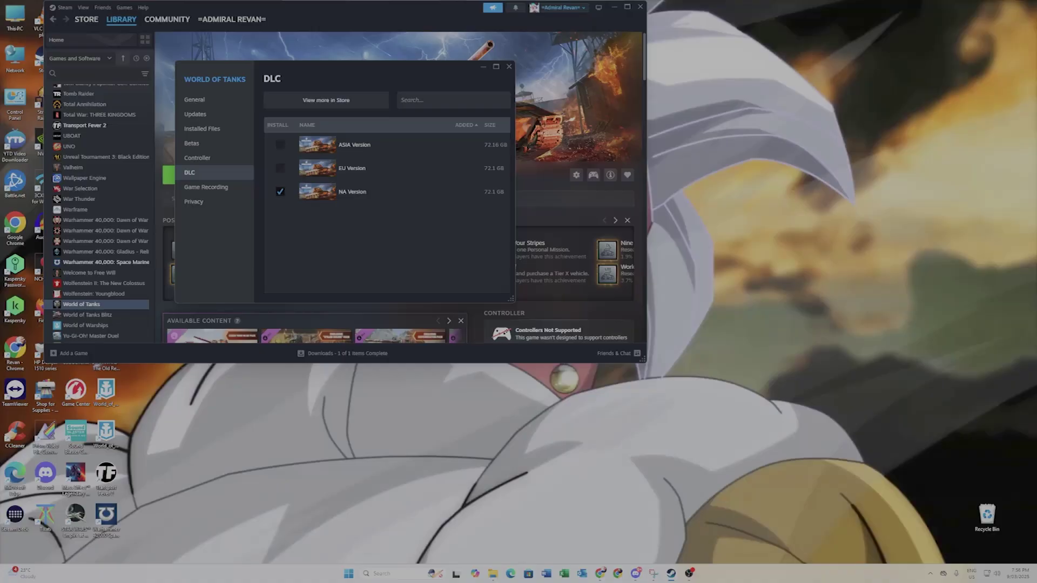
# Tick the ASIA Version DLC in place of NA and move the Properties window aside
pyautogui.click(280, 145)
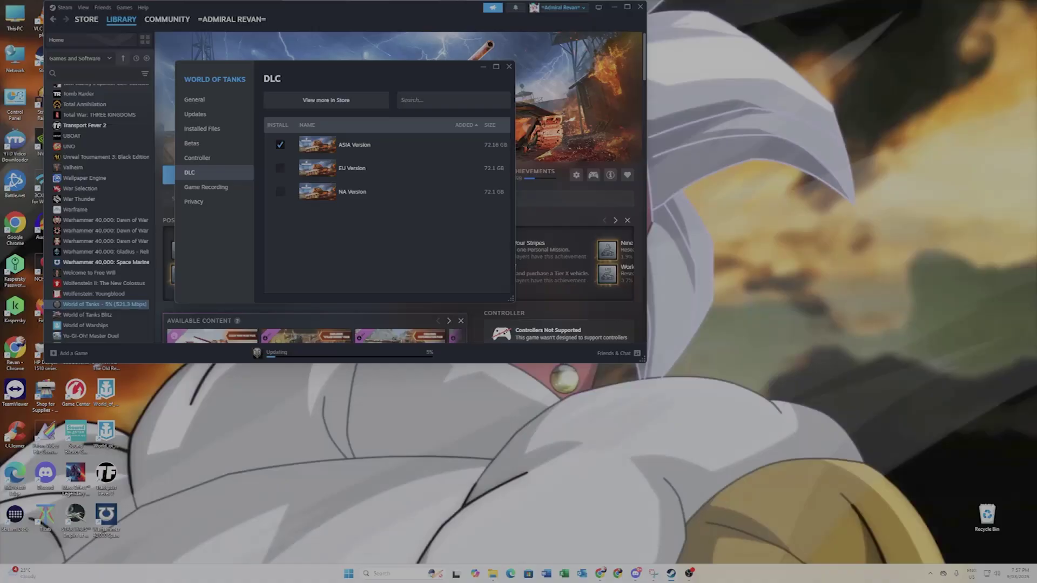
pyautogui.moveTo(378, 67); pyautogui.dragTo(857, 152)
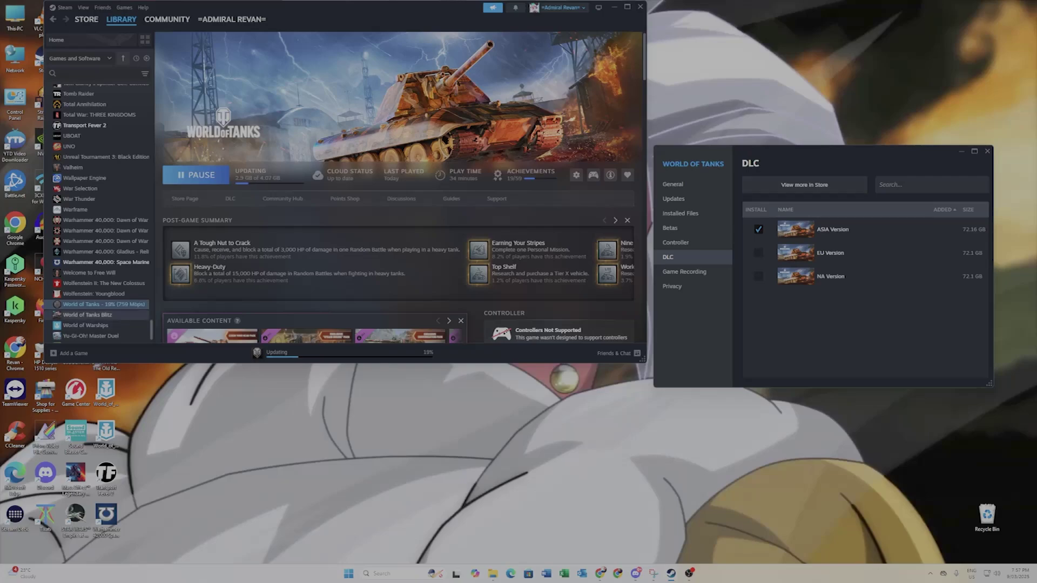
pyautogui.rightClick(117, 303)
pyautogui.moveTo(138, 281)
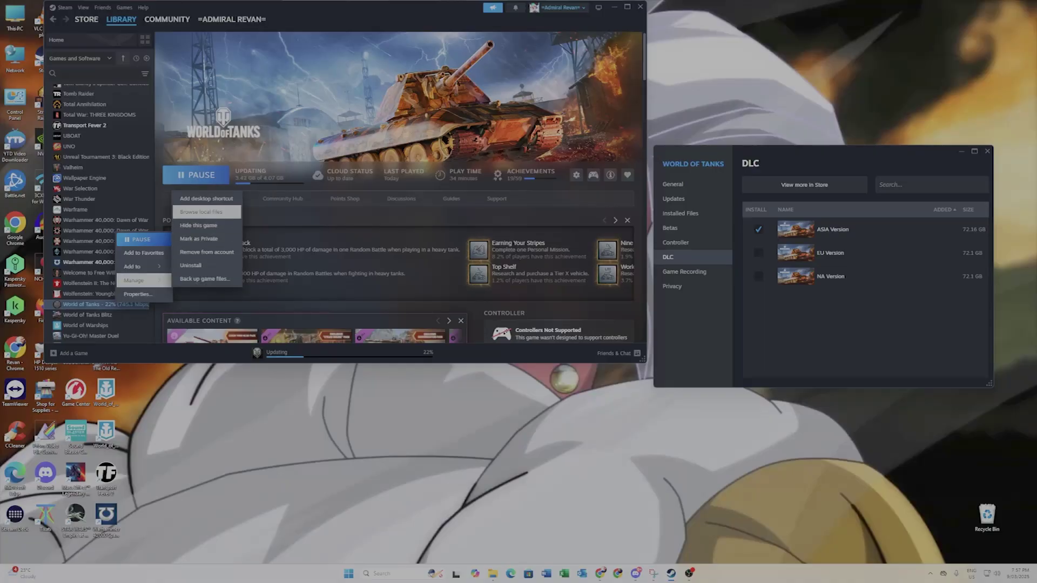
pyautogui.click(201, 211)
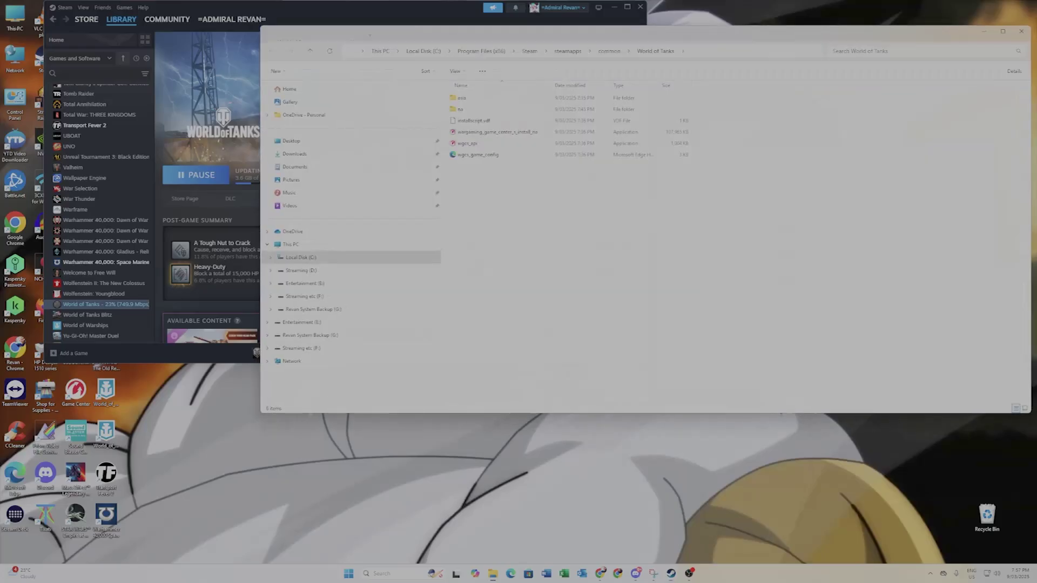
pyautogui.moveTo(594, 34); pyautogui.dragTo(375, 181)
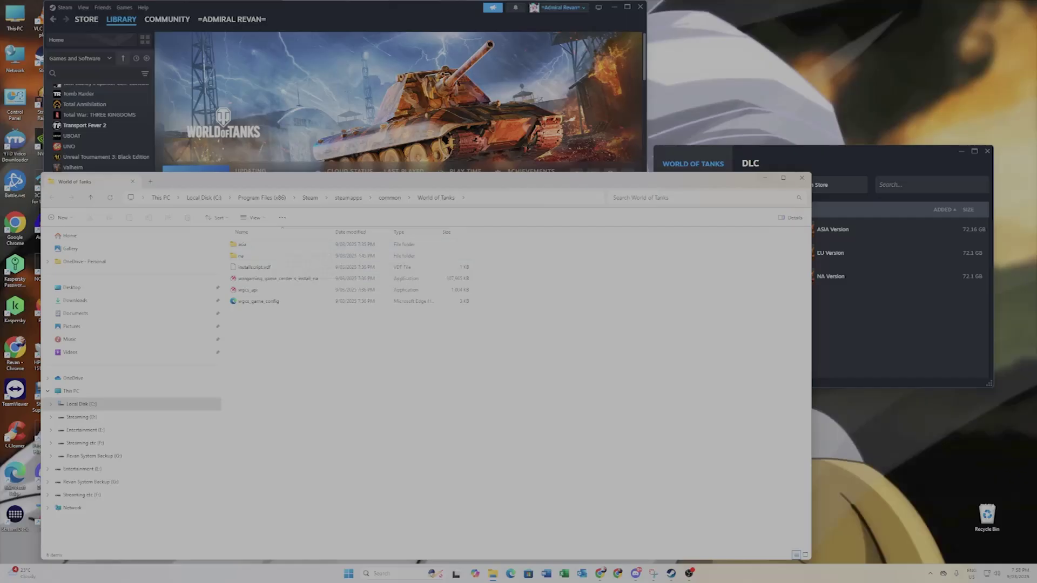
pyautogui.hotkey('alt', 'F4')
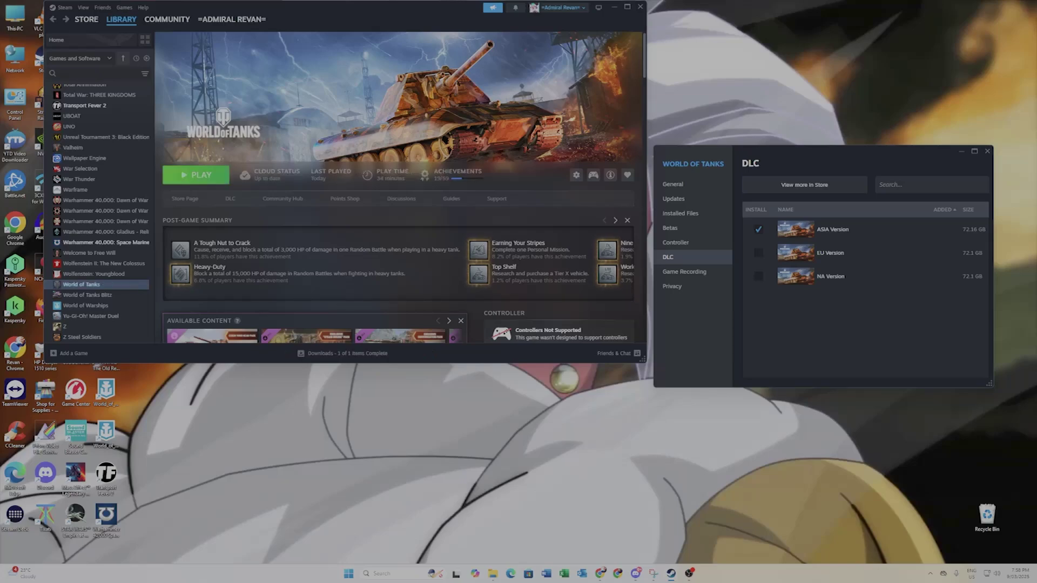
# Start World of Tanks with the Play button in the Steam library
pyautogui.click(195, 175)
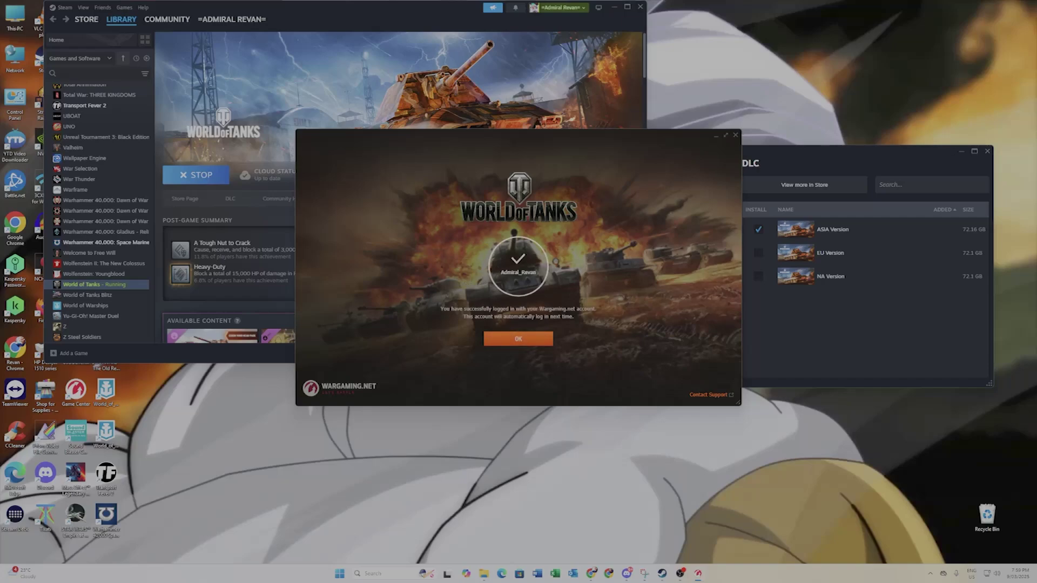
# Dismiss the login message and confirm the signed-in account is the ASIA one
pyautogui.press('Return')
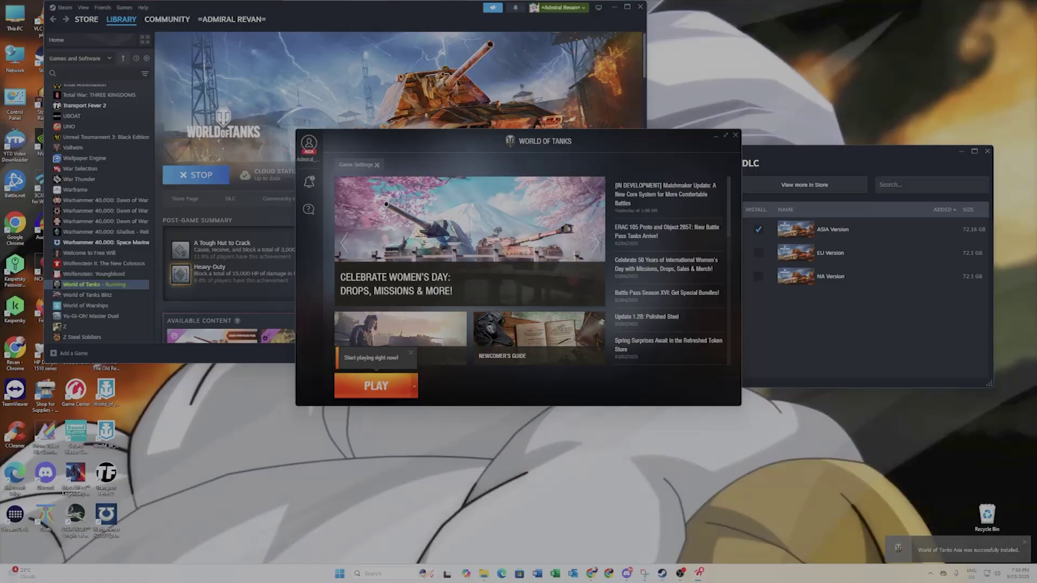
pyautogui.click(308, 143)
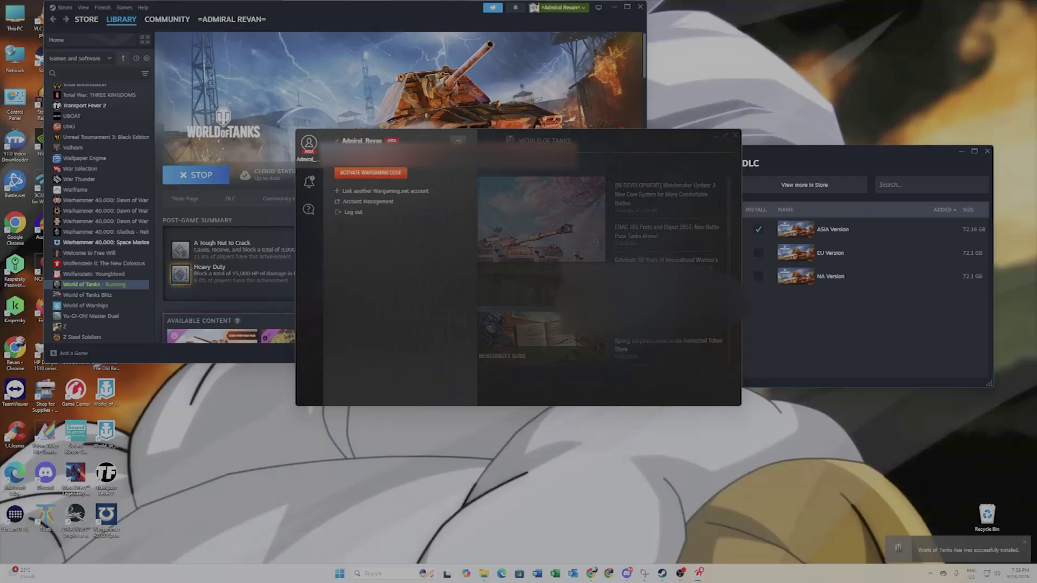
pyautogui.click(360, 141)
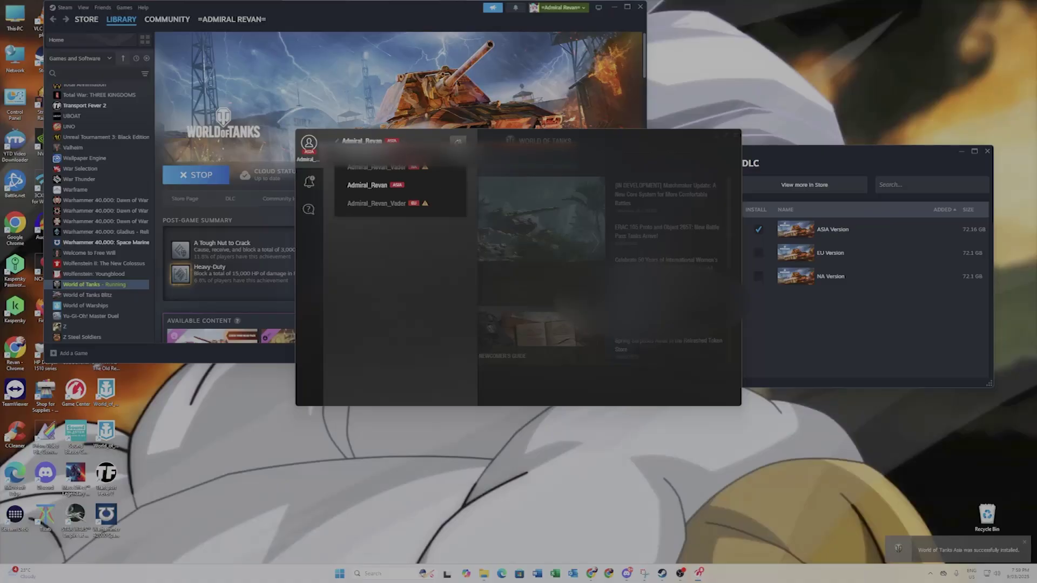
pyautogui.press('Escape')
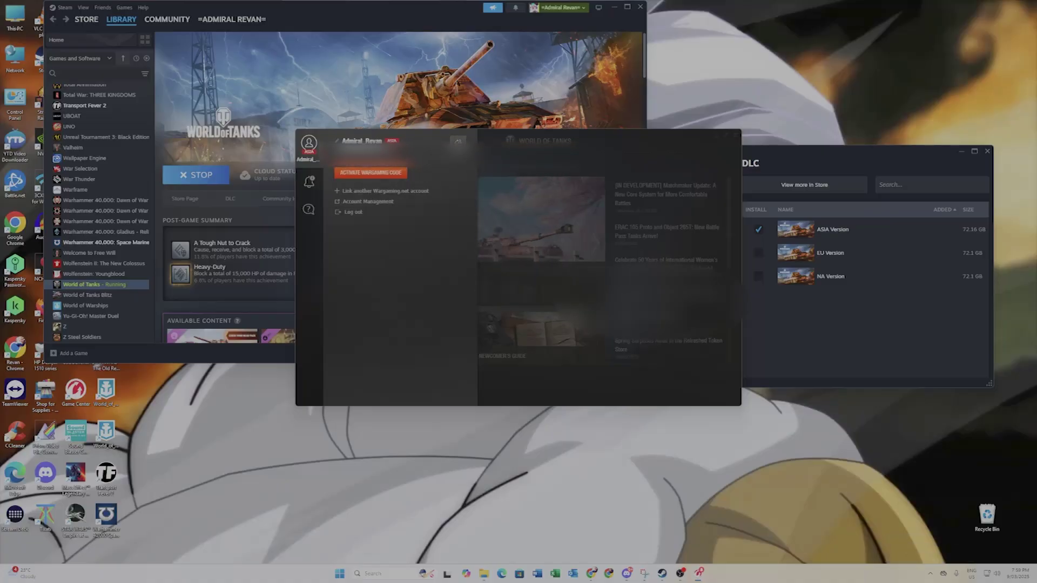
pyautogui.press('Escape')
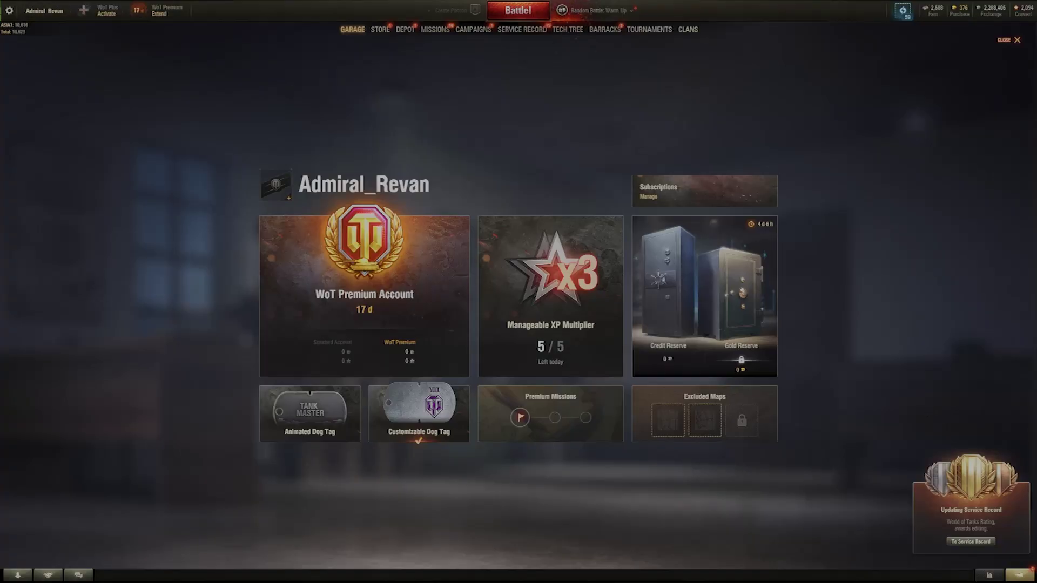
# Show the in-game menu over the Garage to confirm the WOT ASIA1 server
pyautogui.press('Escape')
pyautogui.press('Escape')
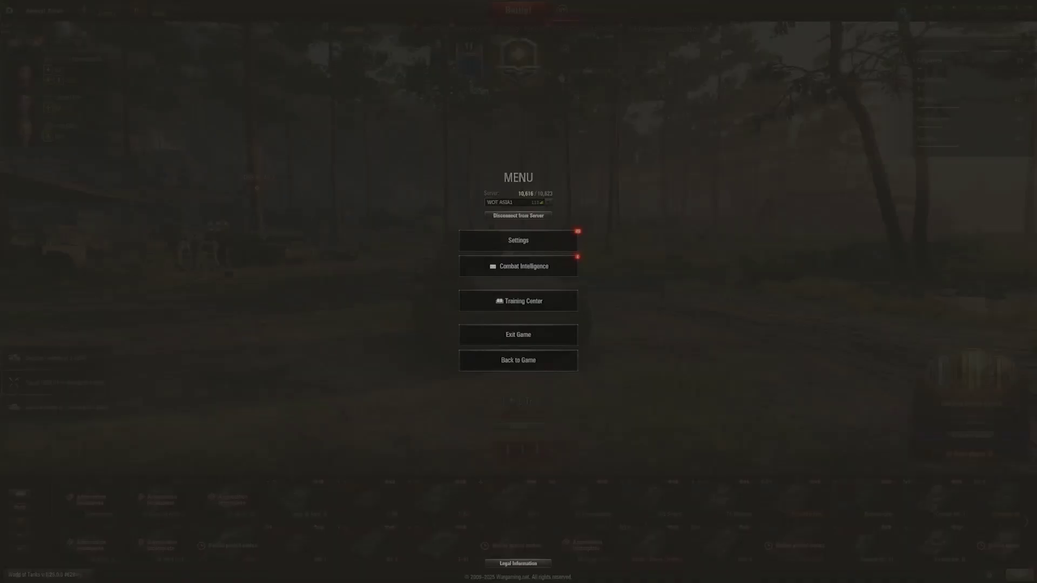